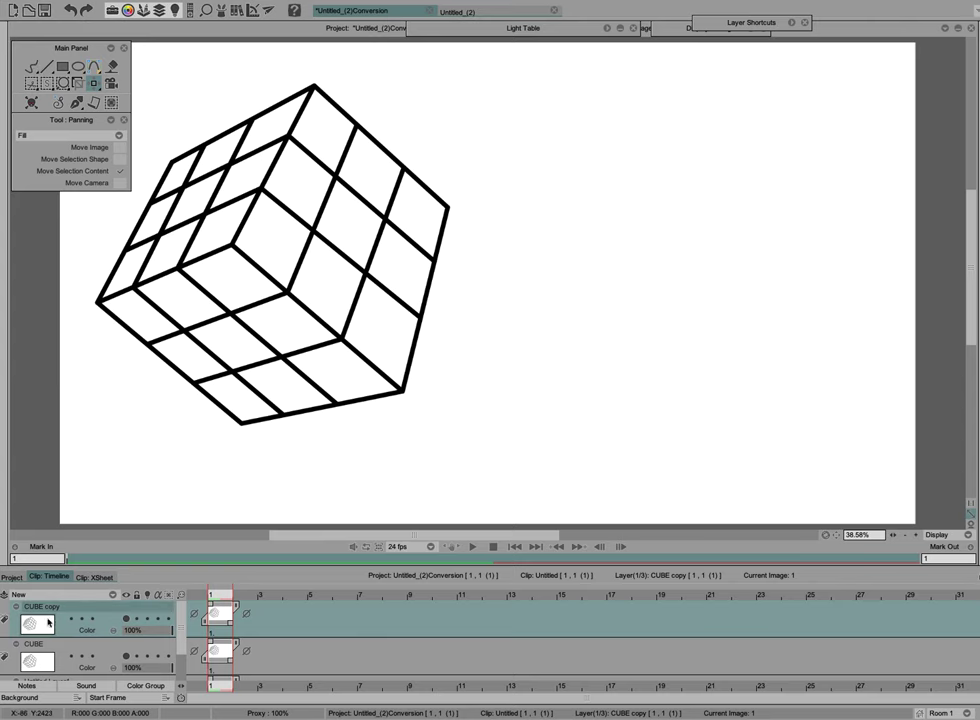
Move the CUBE copy drawing to the right of the original cube and rotate it slightly counterclockwise with the Transform tool
drag(305, 308, 687, 328)
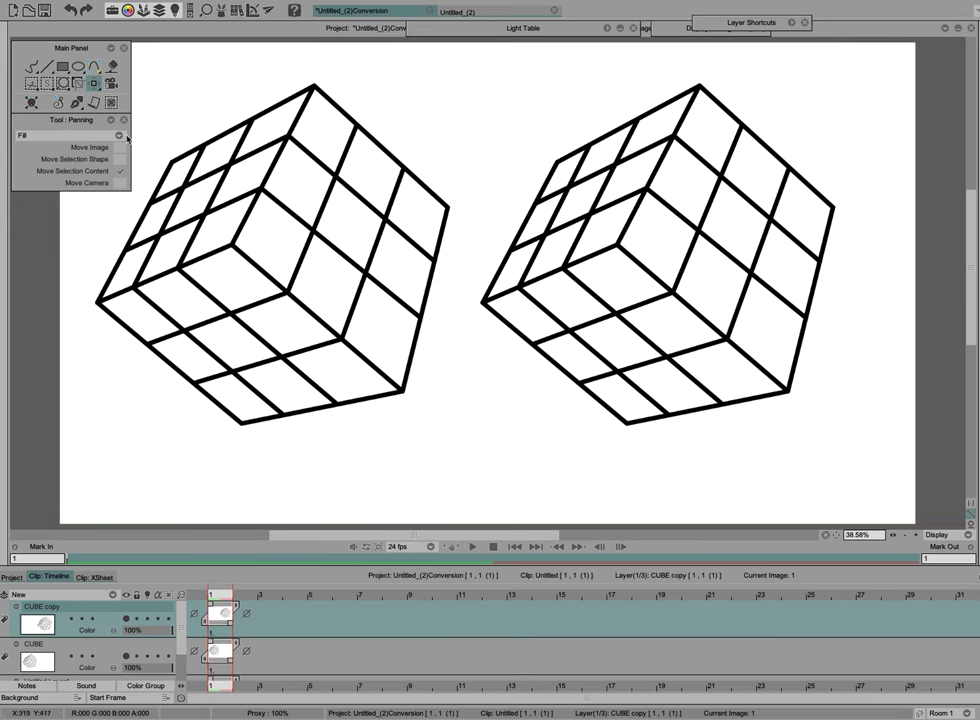
drag(93, 82, 125, 77)
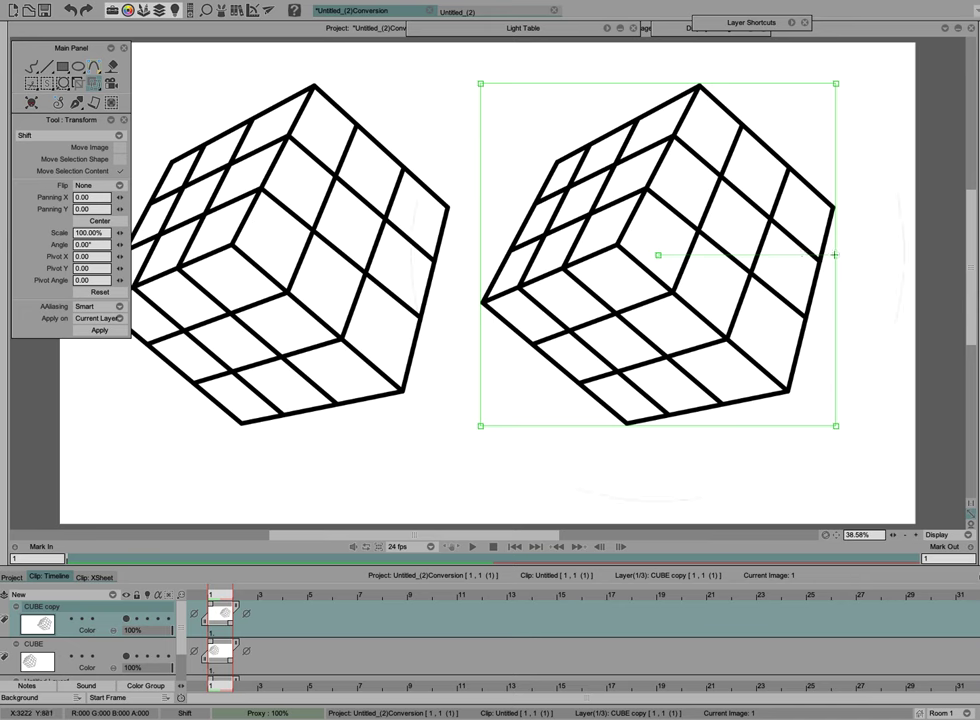
drag(834, 254, 812, 182)
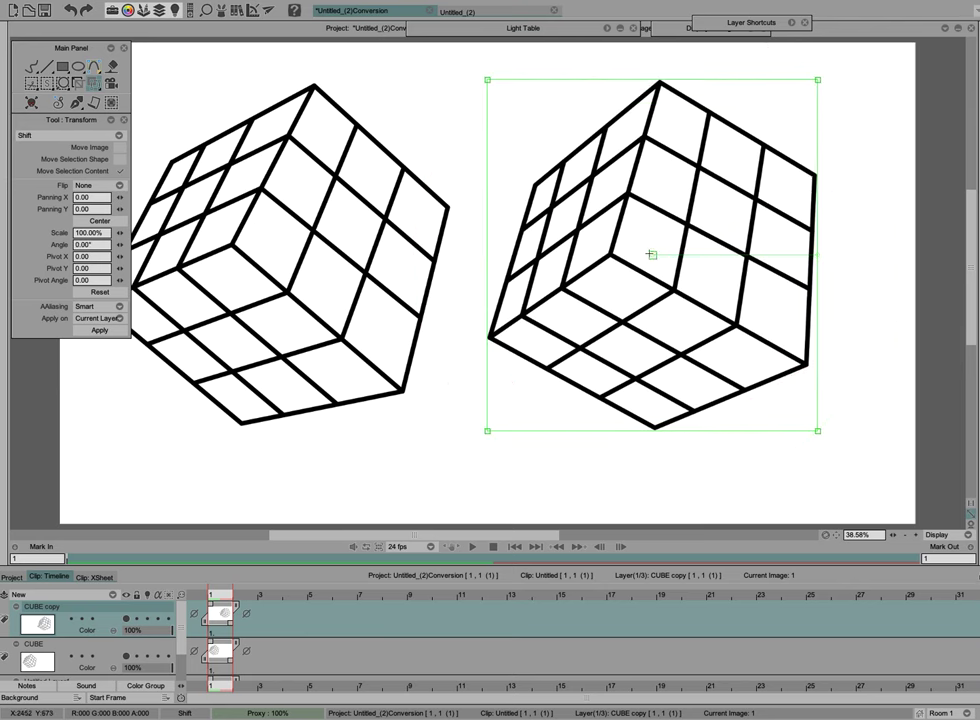
Place the transform pivot at the copied cube's lowest corner and rotate the copy about 22.7° clockwise around it
drag(653, 255, 656, 427)
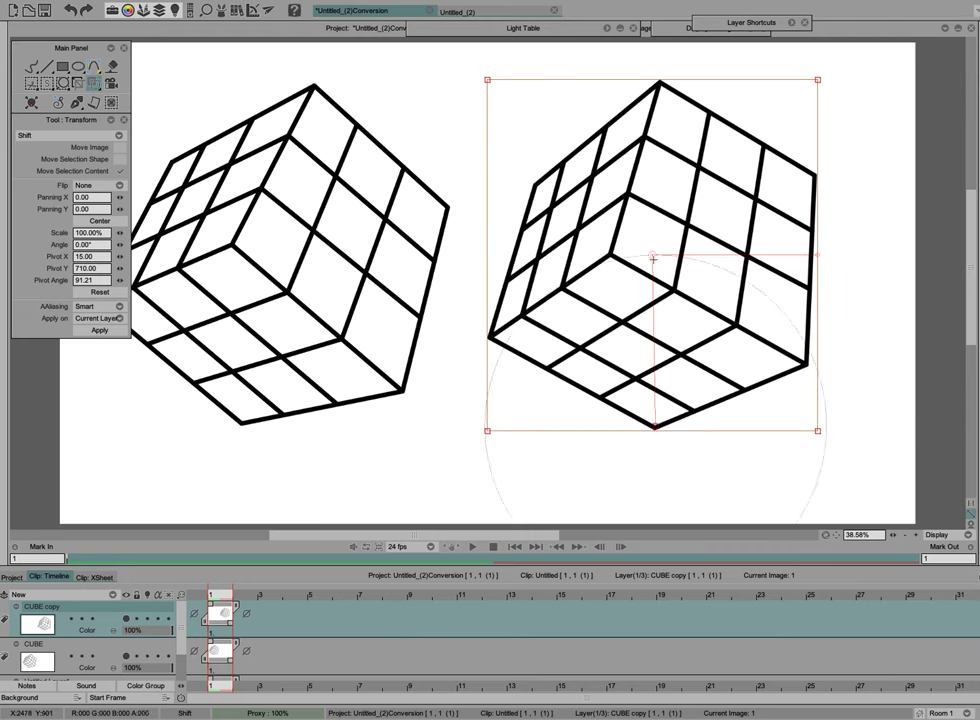
drag(653, 257, 713, 282)
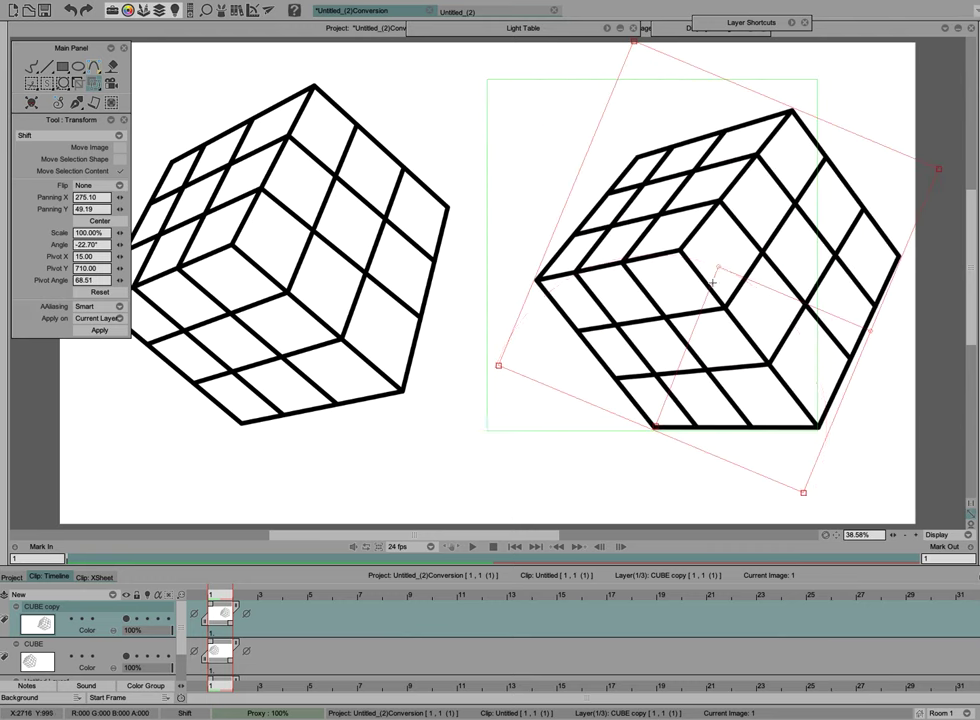
click(712, 284)
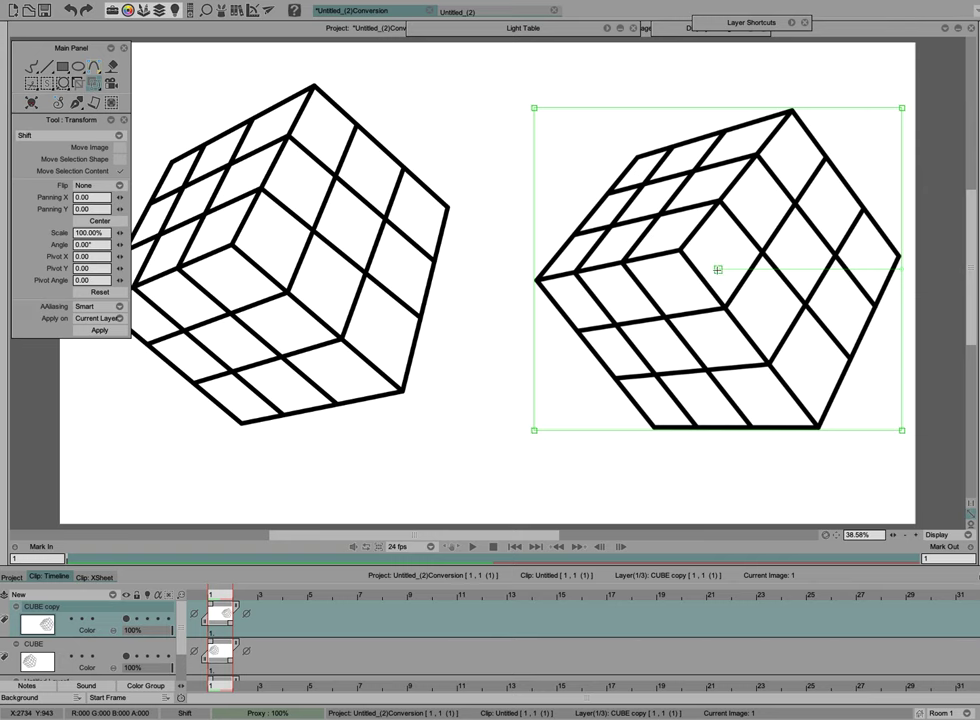
Rotate the cube copy counterclockwise around its centre and shift it up and left, nearer the original cube
click(717, 270)
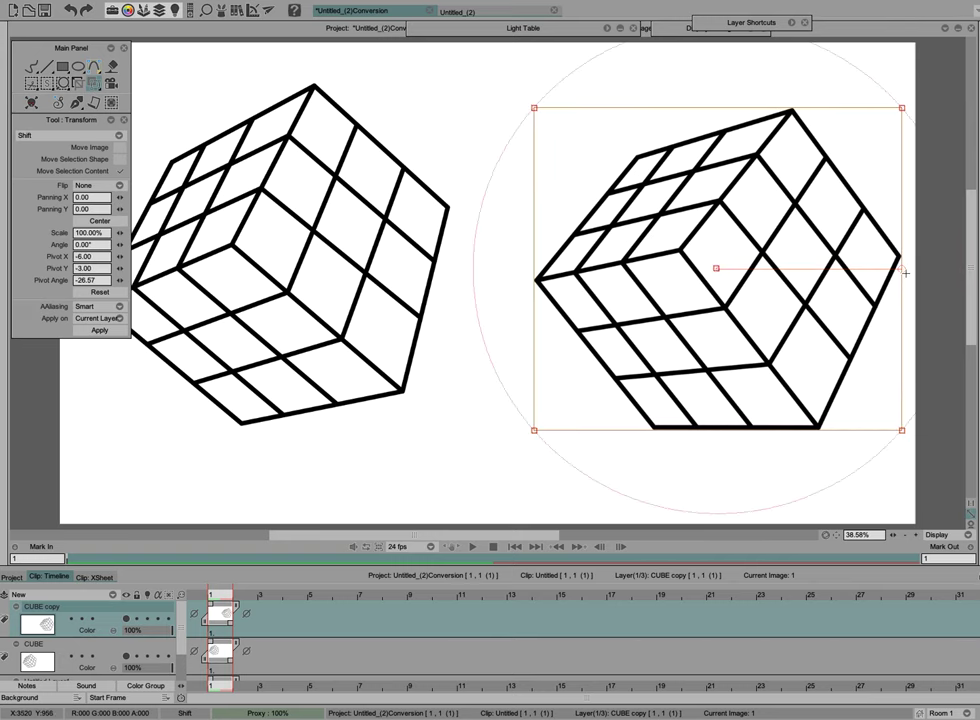
drag(901, 269, 893, 236)
drag(809, 306, 755, 283)
click(755, 283)
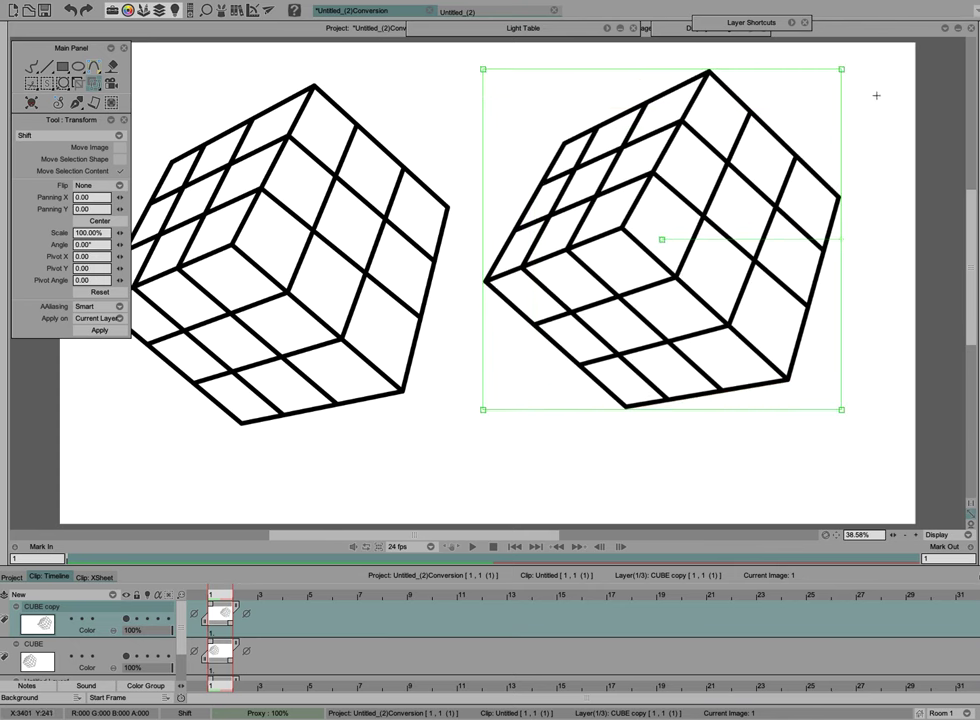
Rescale the cube copy several times, including a reduction to about 79.74%, and rotate it slightly counterclockwise
drag(842, 69, 812, 98)
click(812, 98)
mouse_move(822, 381)
mouse_down()
mouse_move(848, 451)
mouse_move(842, 407)
mouse_move(825, 394)
mouse_up()
click(848, 451)
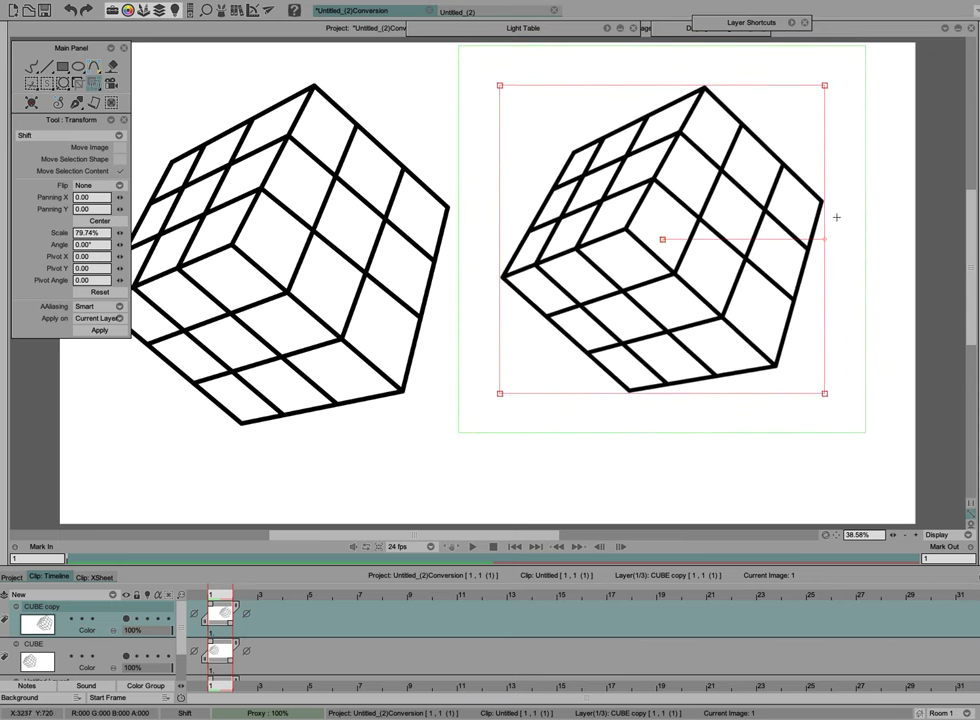
drag(825, 240, 823, 219)
drag(805, 67, 824, 53)
key(Return)
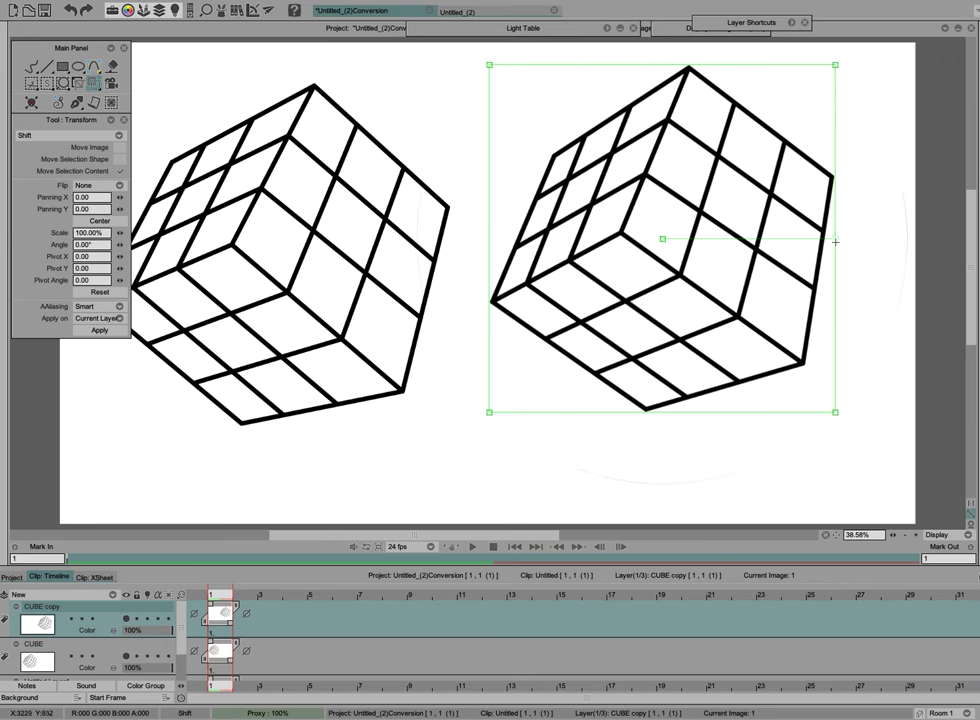
Rotate the cube copy to match the original's angle by overlaying the two, and set it back beside the original
drag(835, 239, 830, 227)
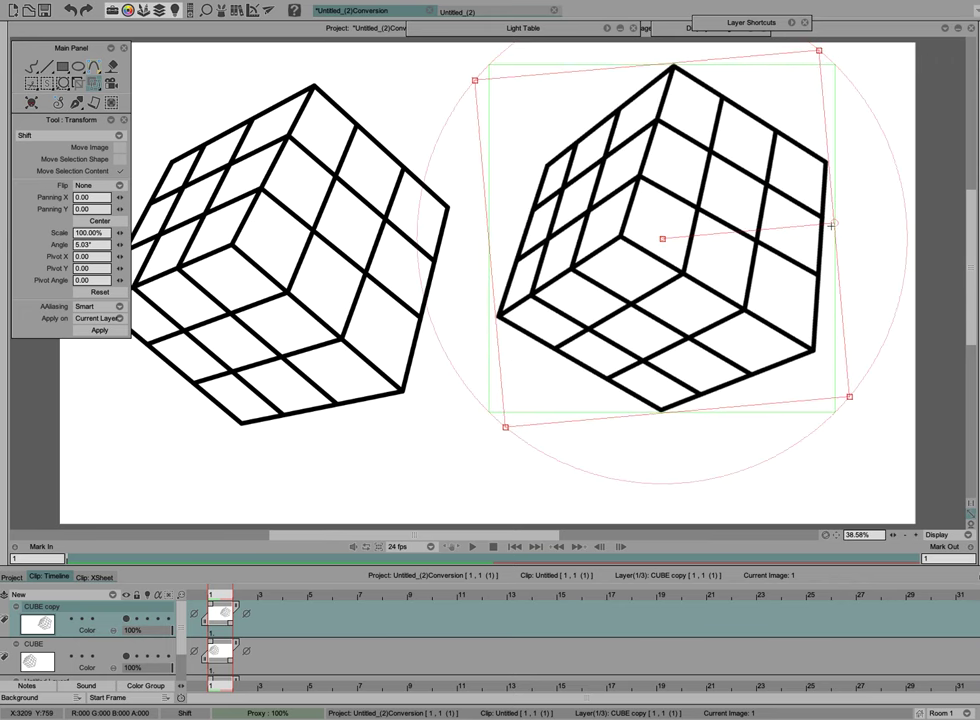
key(Escape)
drag(777, 202, 450, 271)
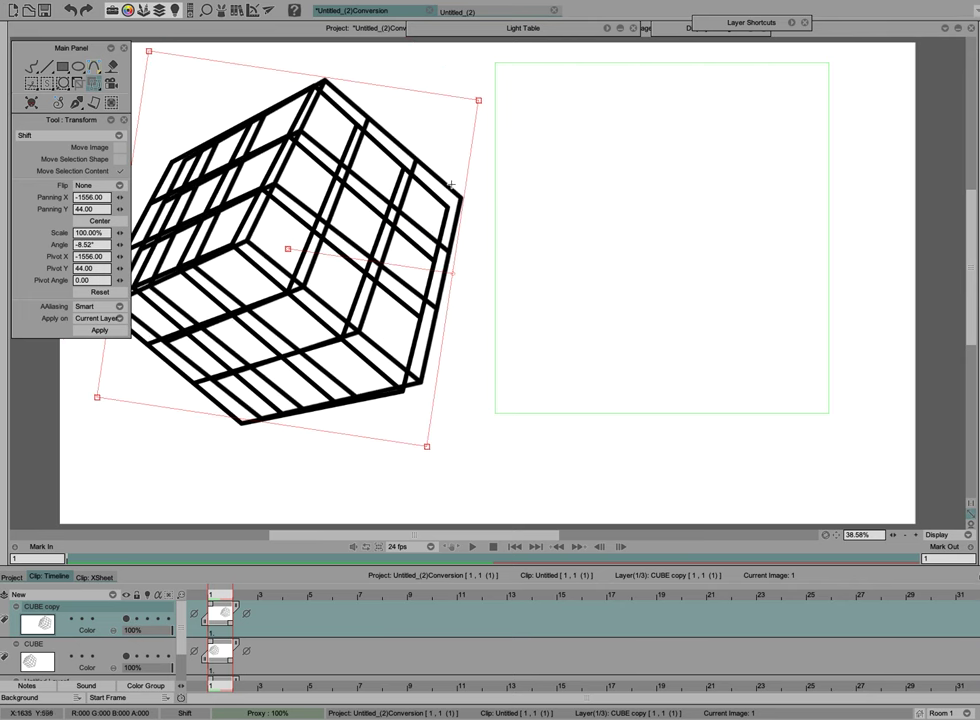
key(Escape)
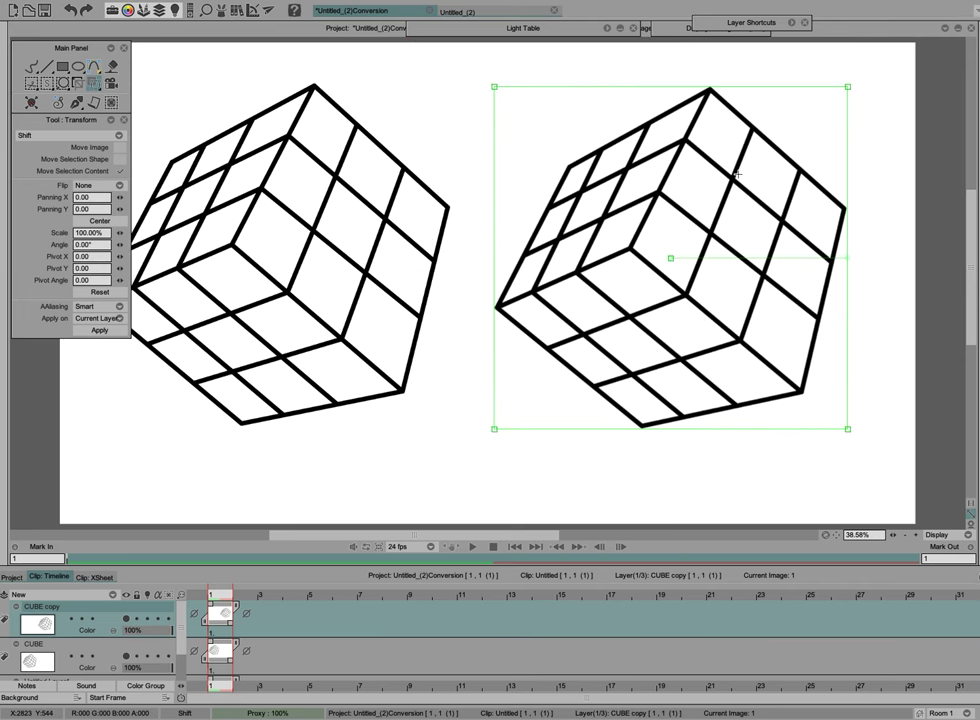
Try sharpening the blurred lines of the cube copy with the Pen Brush in Sharp mode at size 66.5, undoing the strokes
click(33, 66)
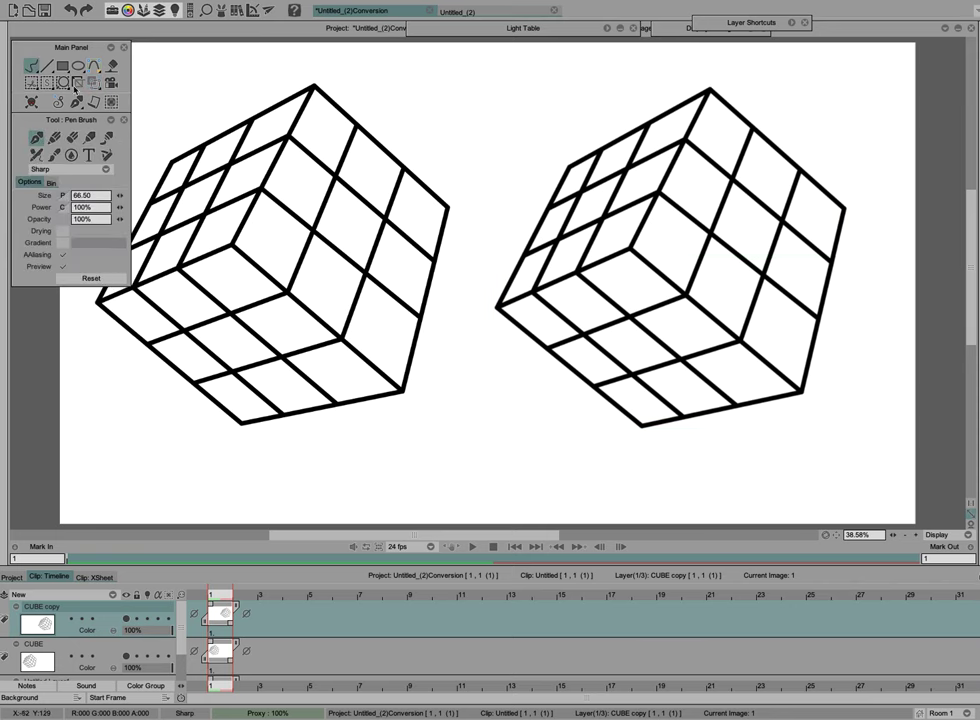
click(916, 535)
click(917, 535)
click(918, 536)
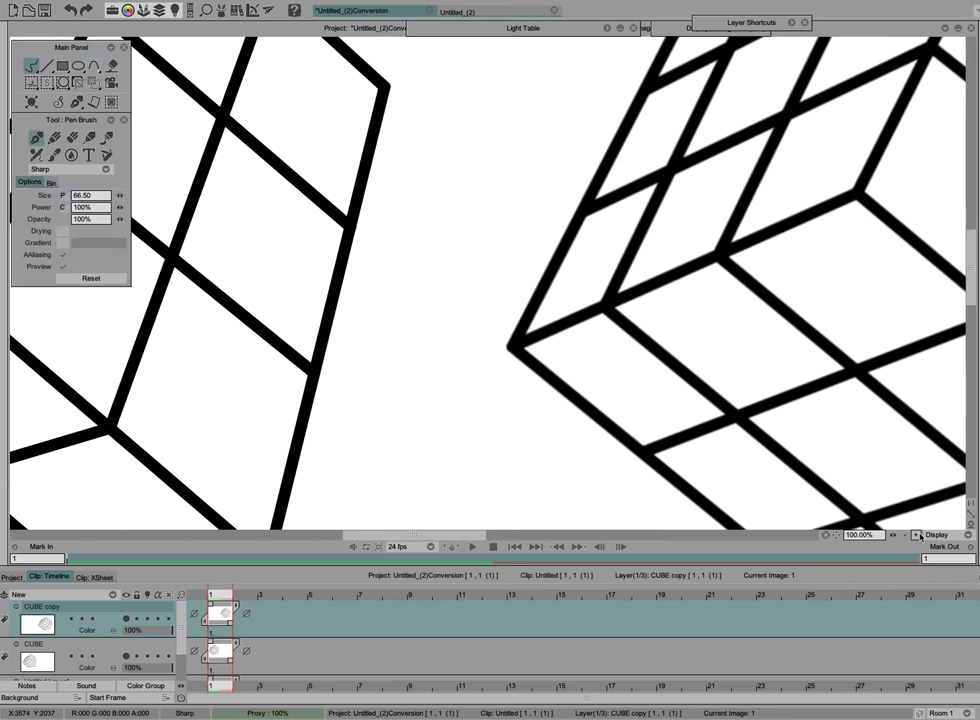
click(919, 536)
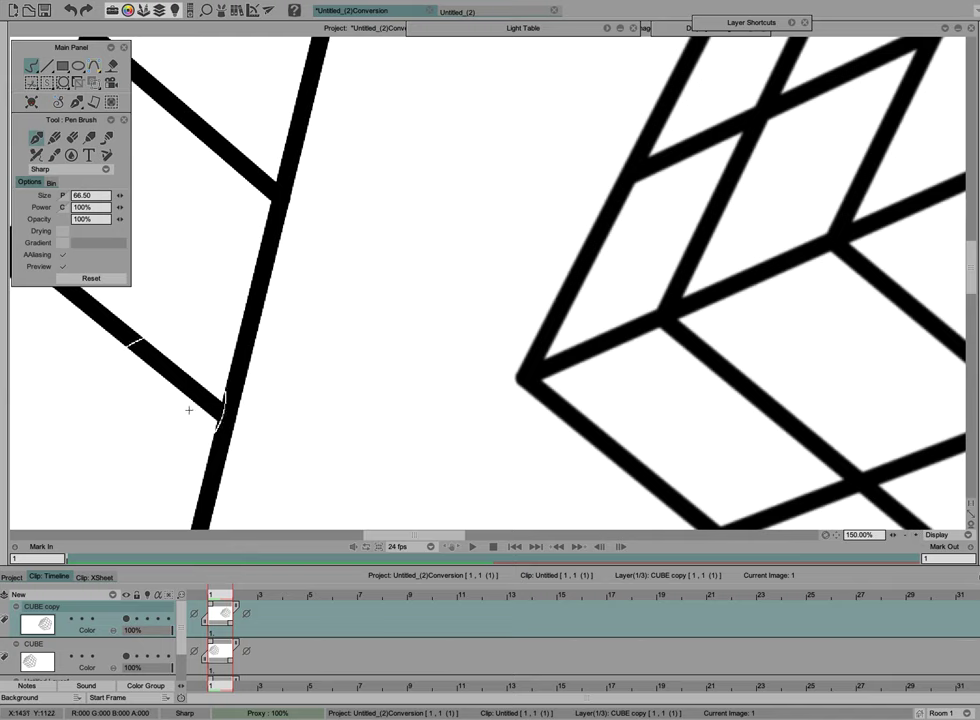
mouse_move(443, 536)
mouse_down()
mouse_move(423, 537)
mouse_move(468, 539)
mouse_up()
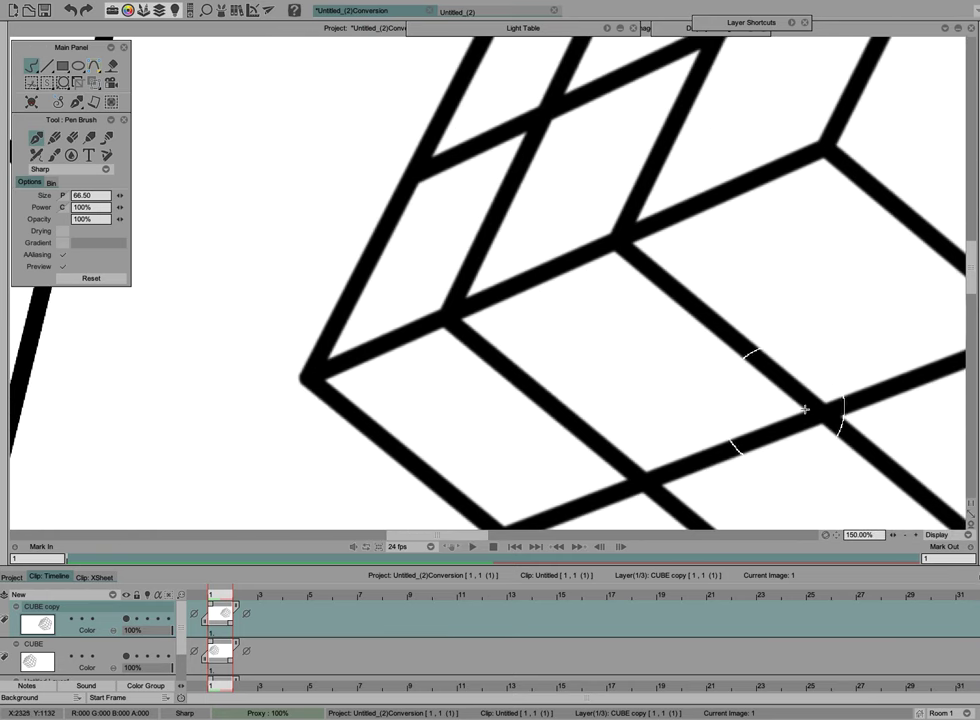
click(905, 535)
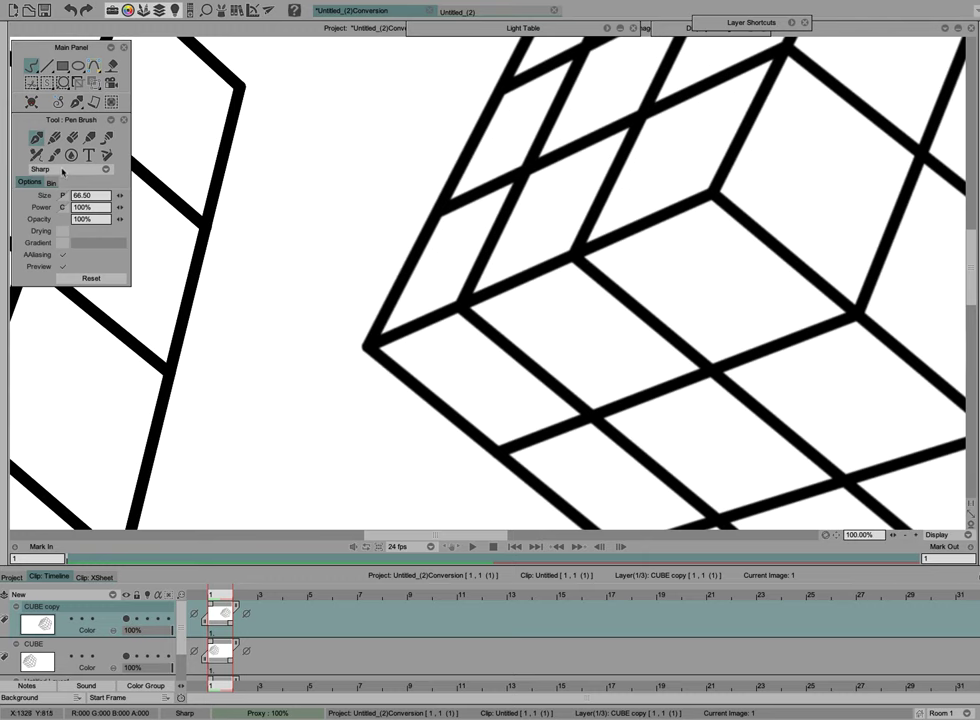
click(63, 170)
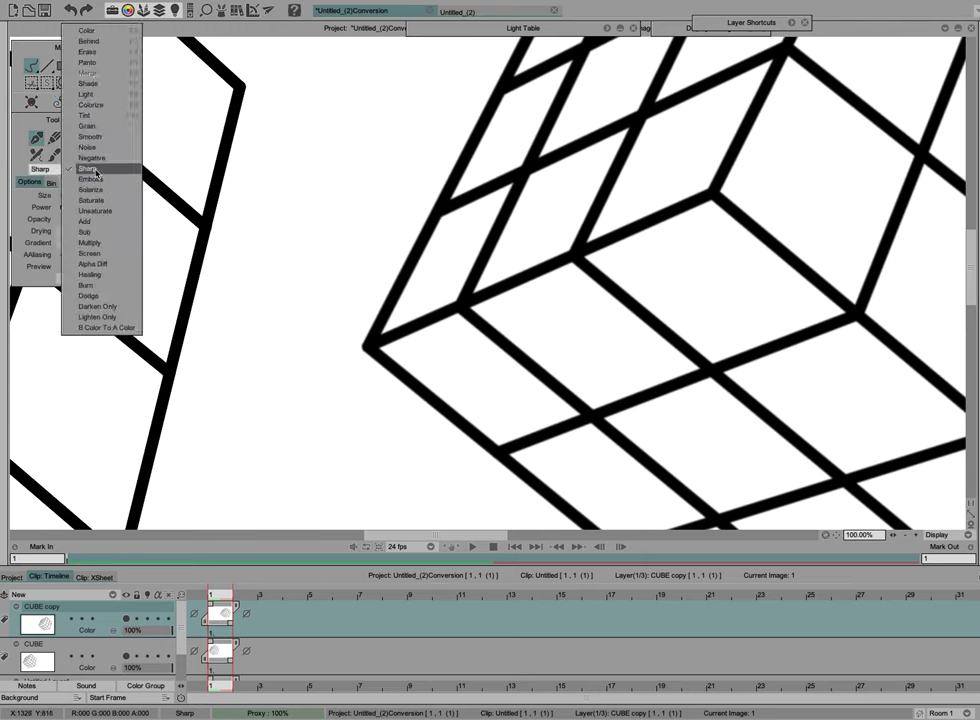
click(90, 172)
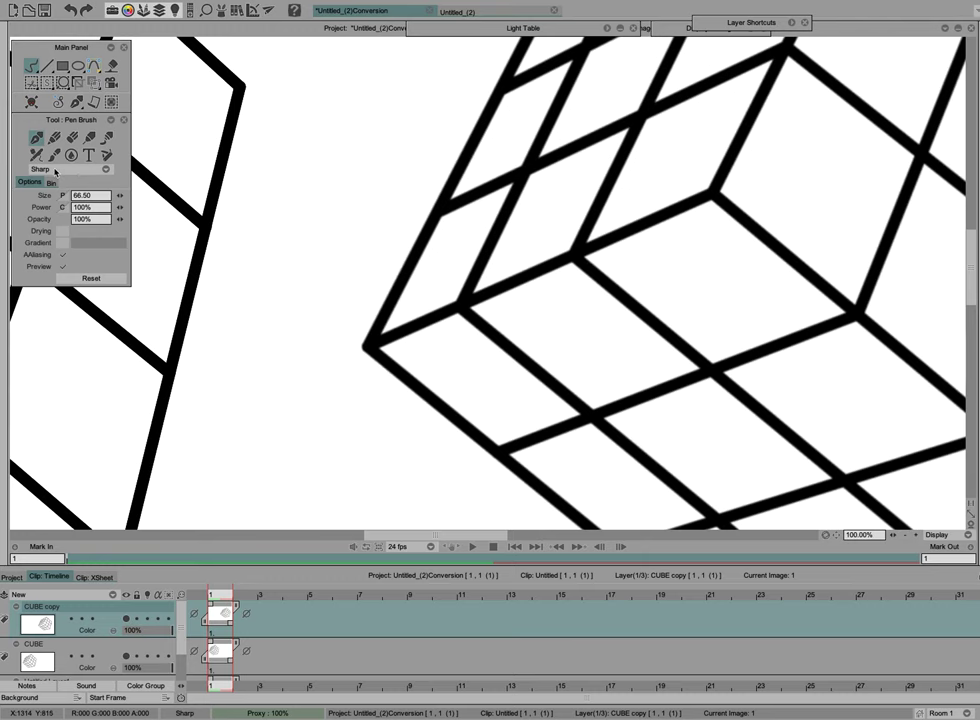
click(913, 535)
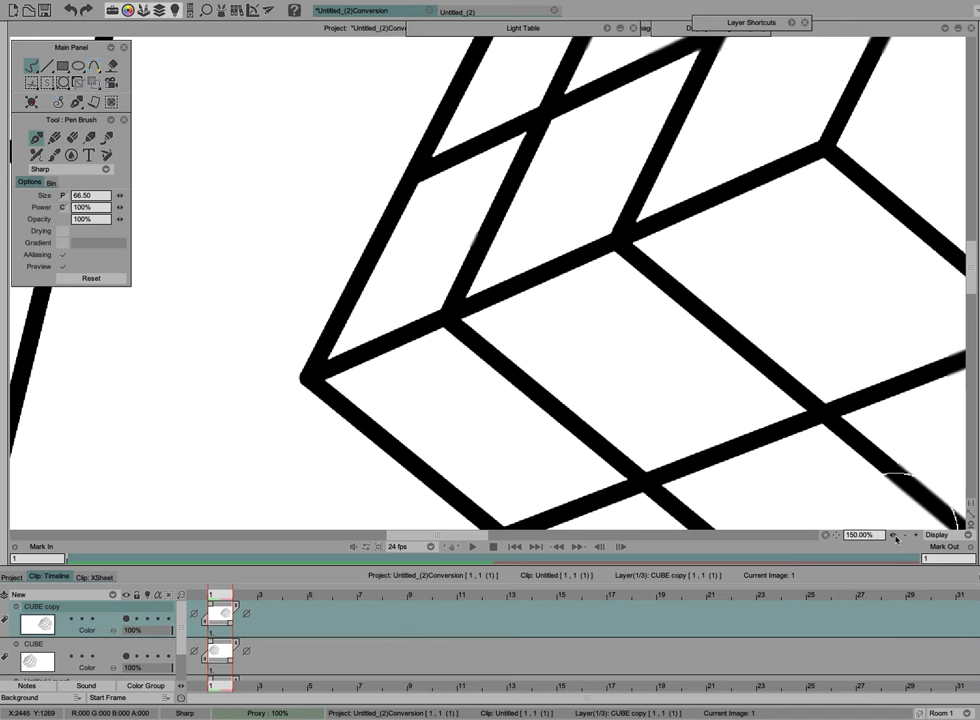
drag(894, 535, 854, 537)
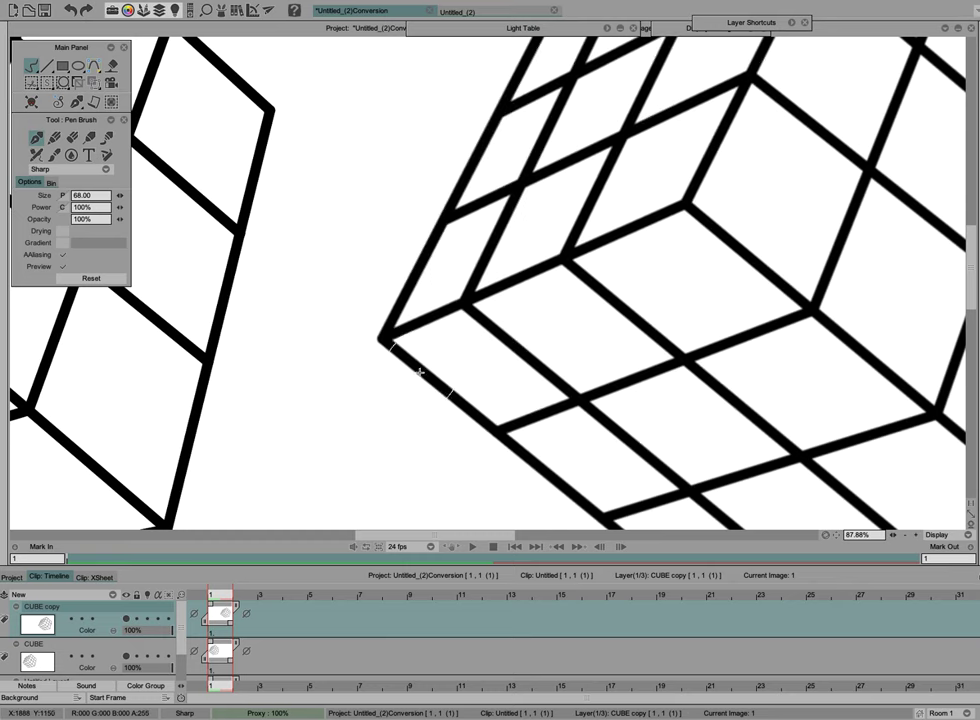
key(ctrl+z)
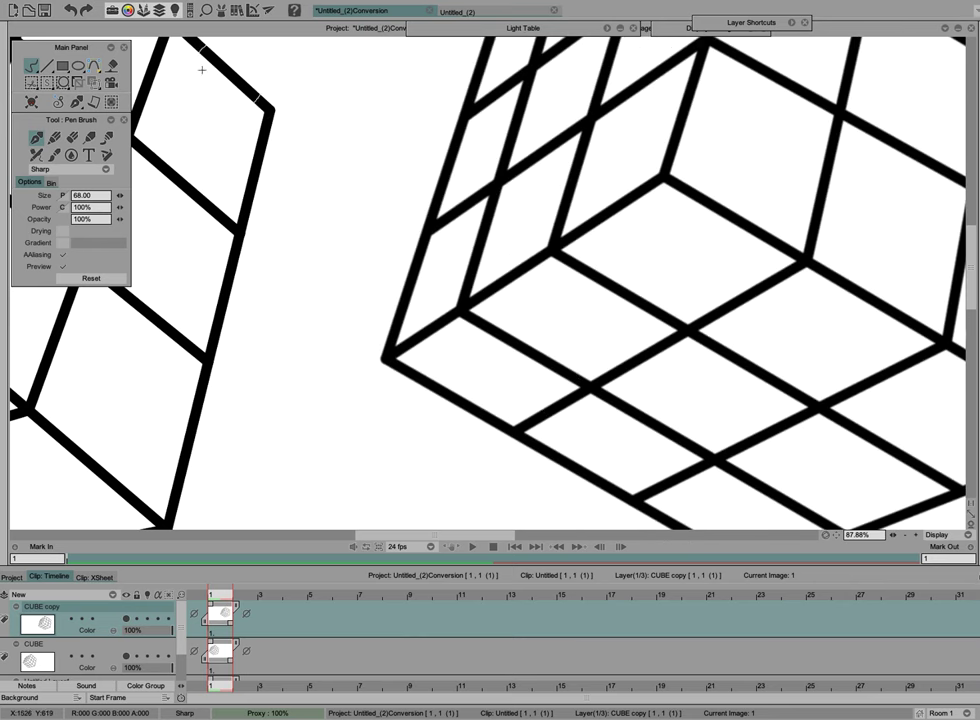
click(70, 9)
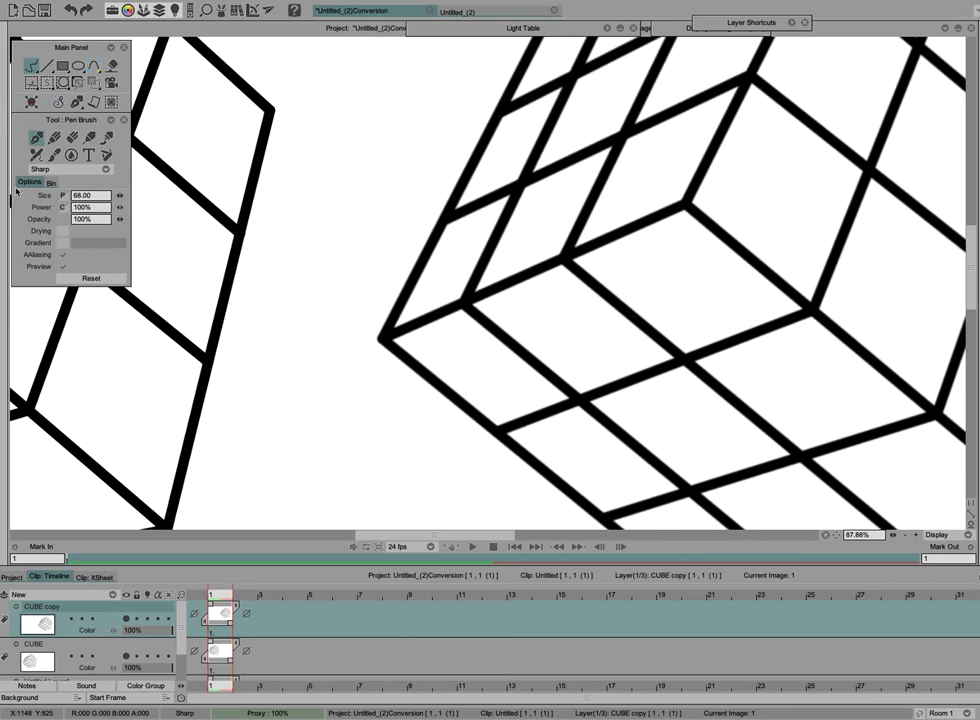
Sharpen the whole cube copy by covering it with a filled rectangle in Sharp mode at 100% opacity
click(62, 66)
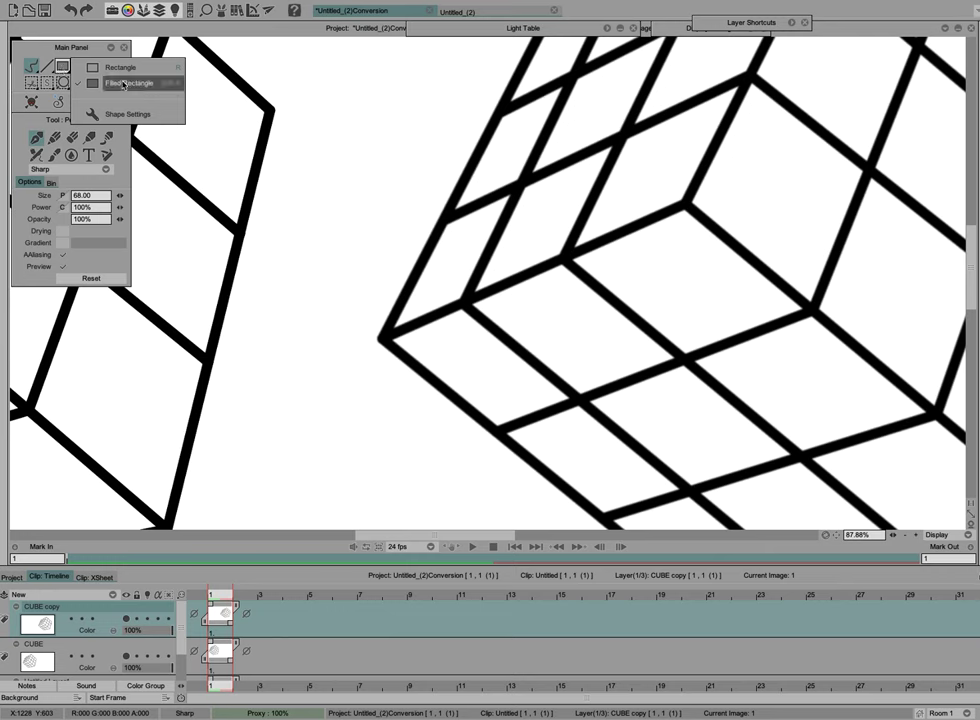
click(118, 88)
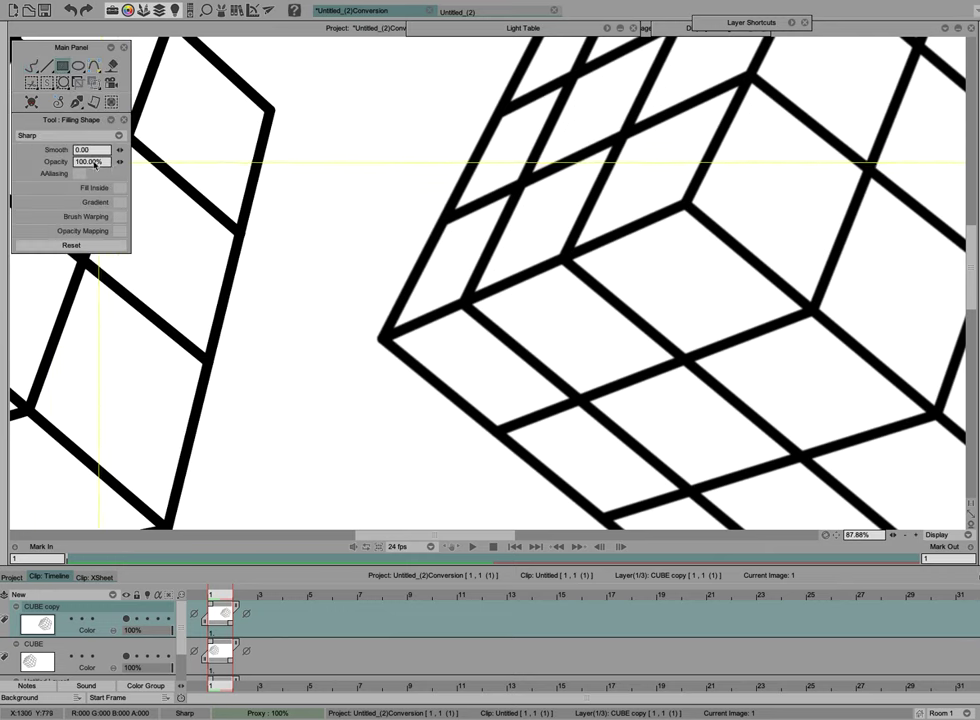
drag(120, 161, 82, 171)
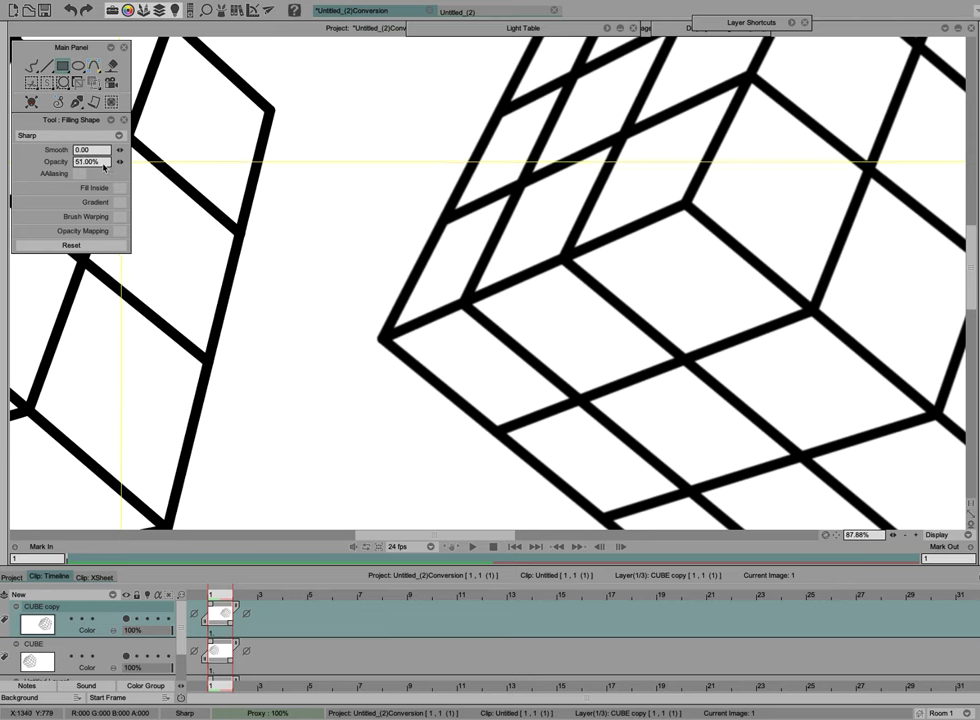
drag(102, 164, 197, 173)
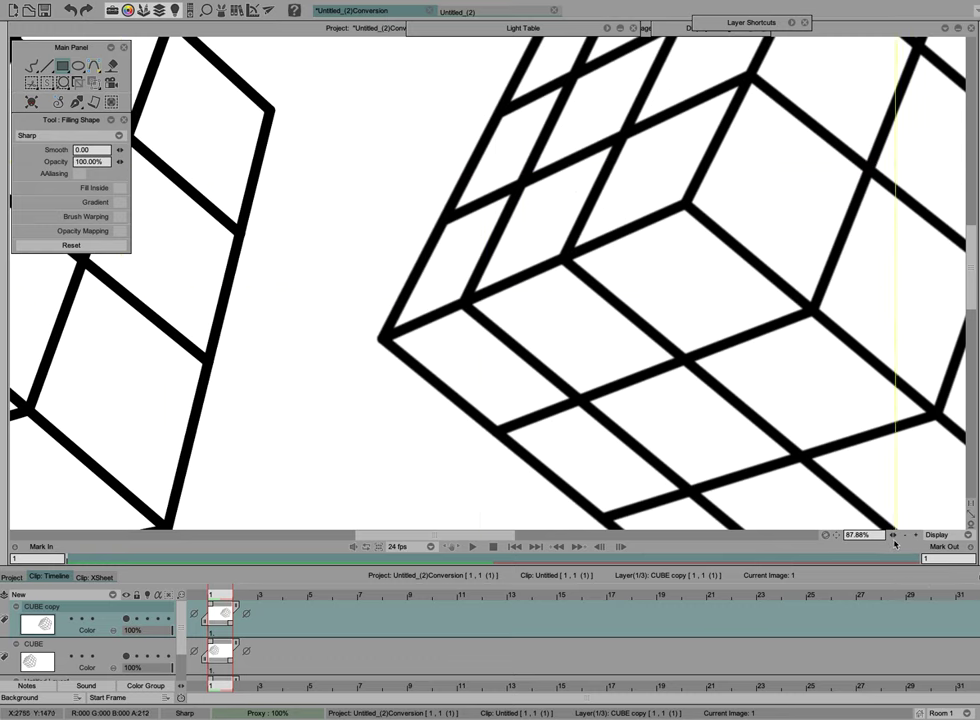
drag(895, 540, 842, 532)
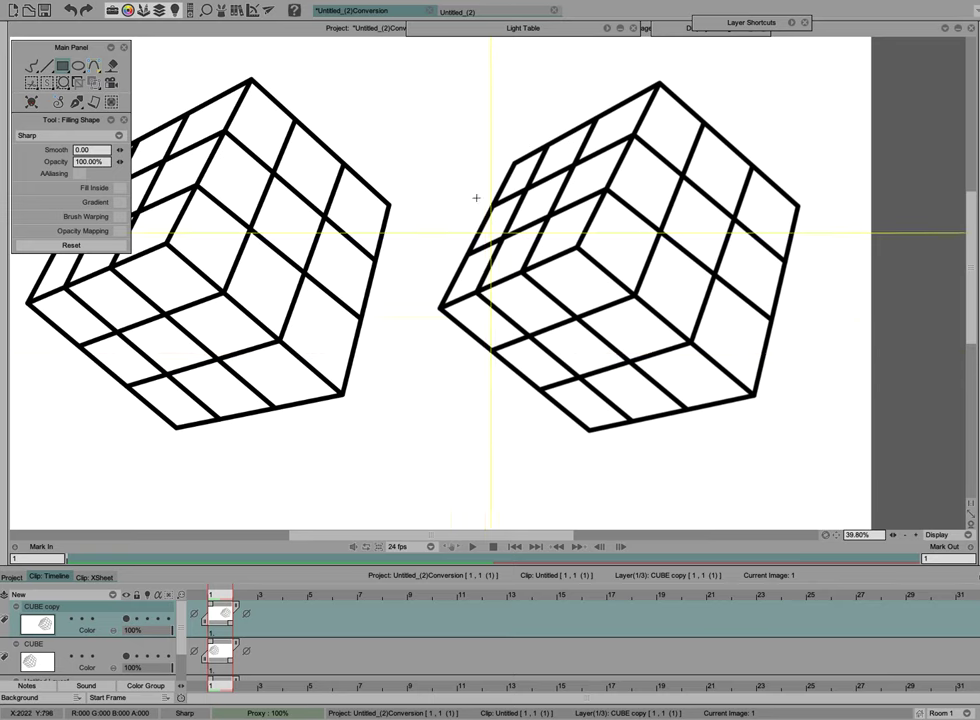
drag(420, 60, 850, 462)
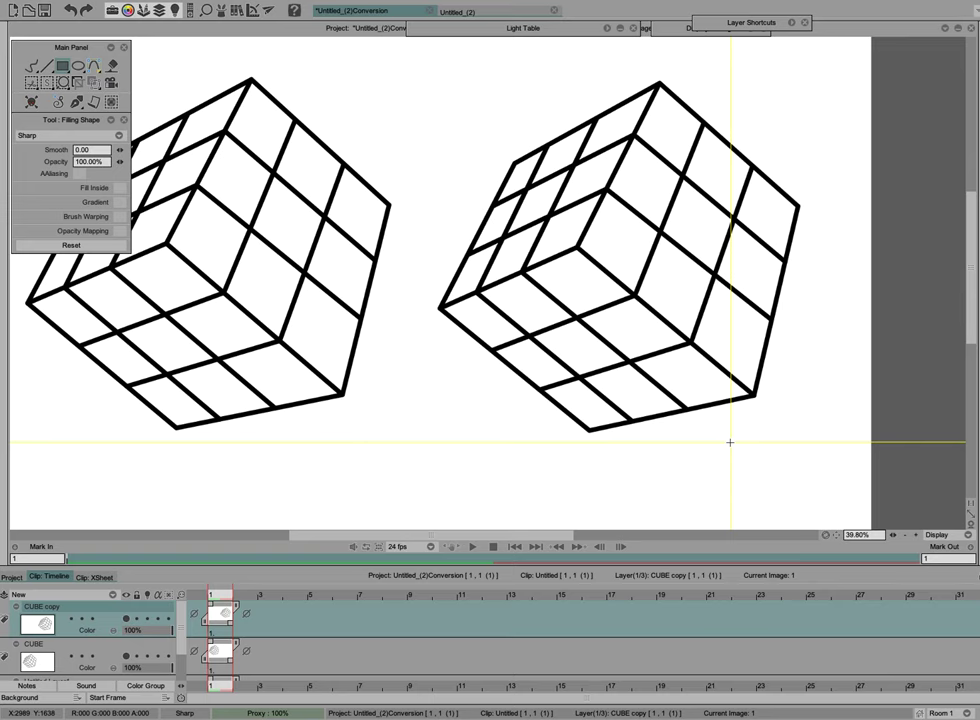
Compare the cube copy's line edges before and after sharpening by undoing and redoing the rectangle at 150% magnification
click(915, 535)
click(915, 535)
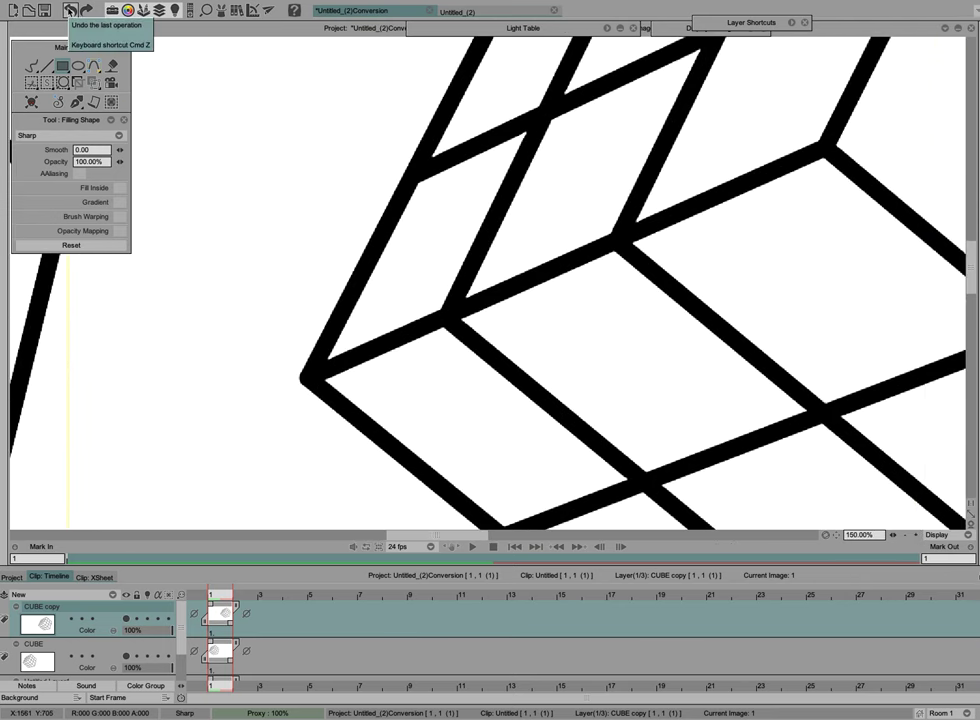
click(70, 10)
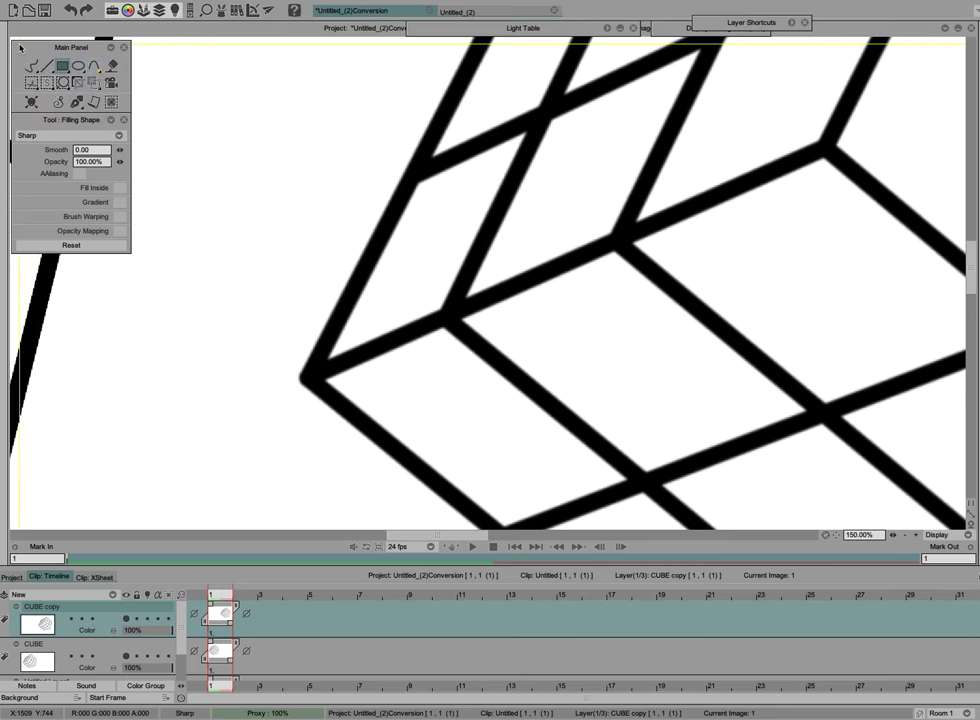
key(ctrl+y)
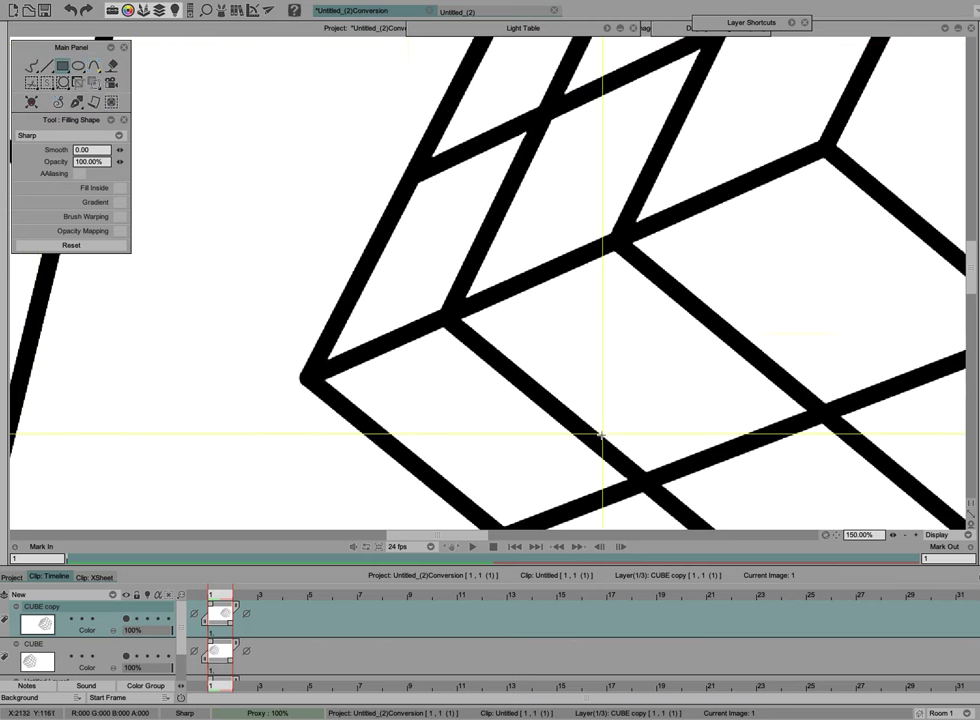
Switch from the filled rectangle back to the freehand Pen Brush in Sharp mode
click(832, 535)
click(832, 535)
drag(522, 540, 497, 532)
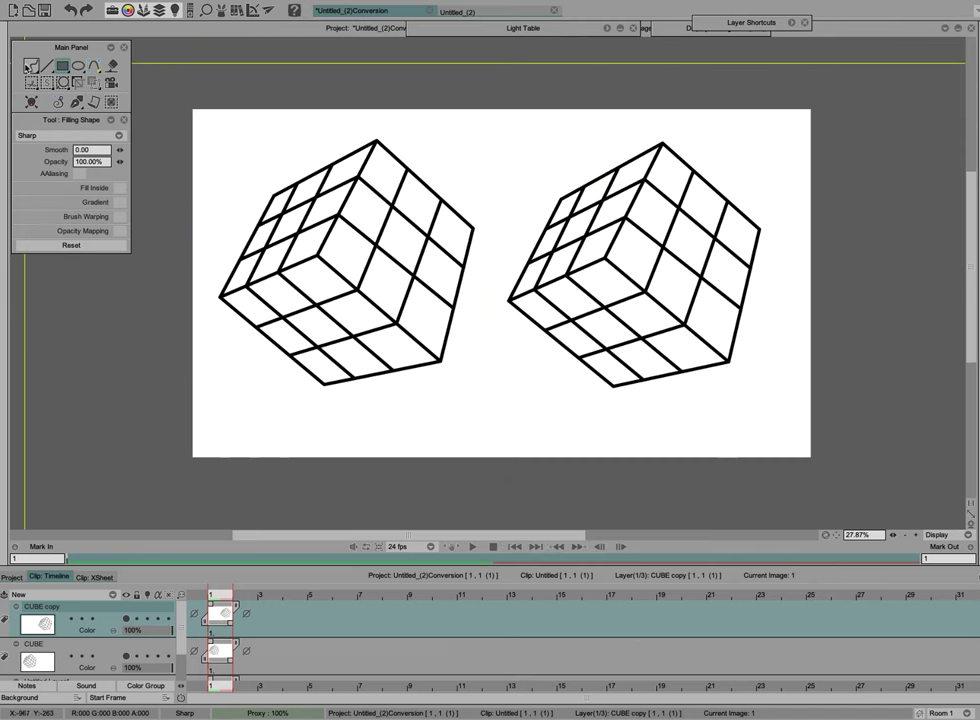
click(31, 66)
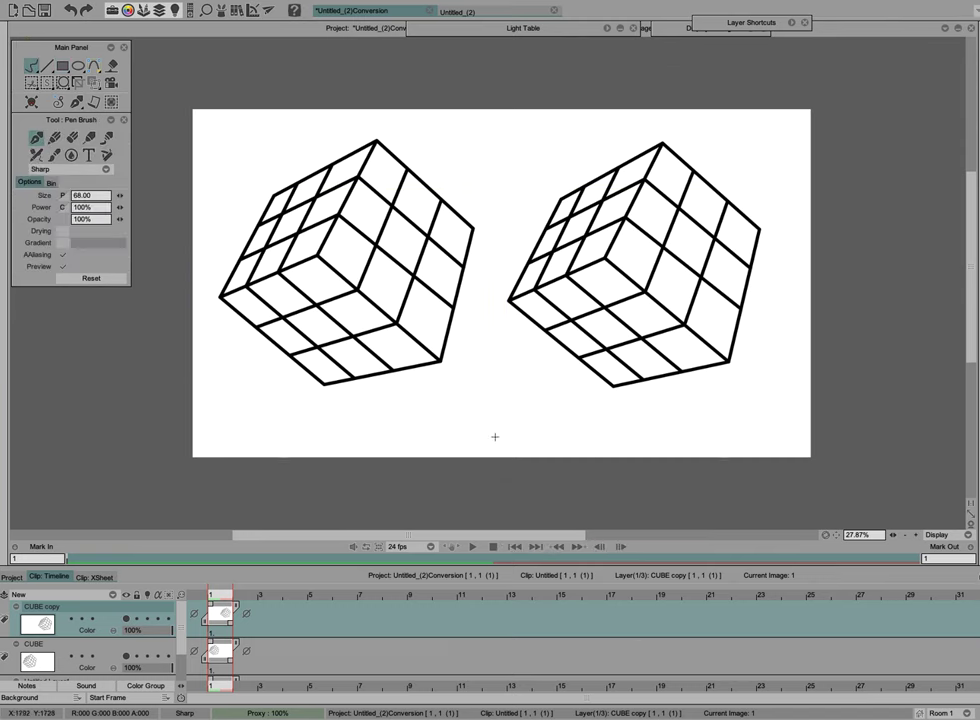